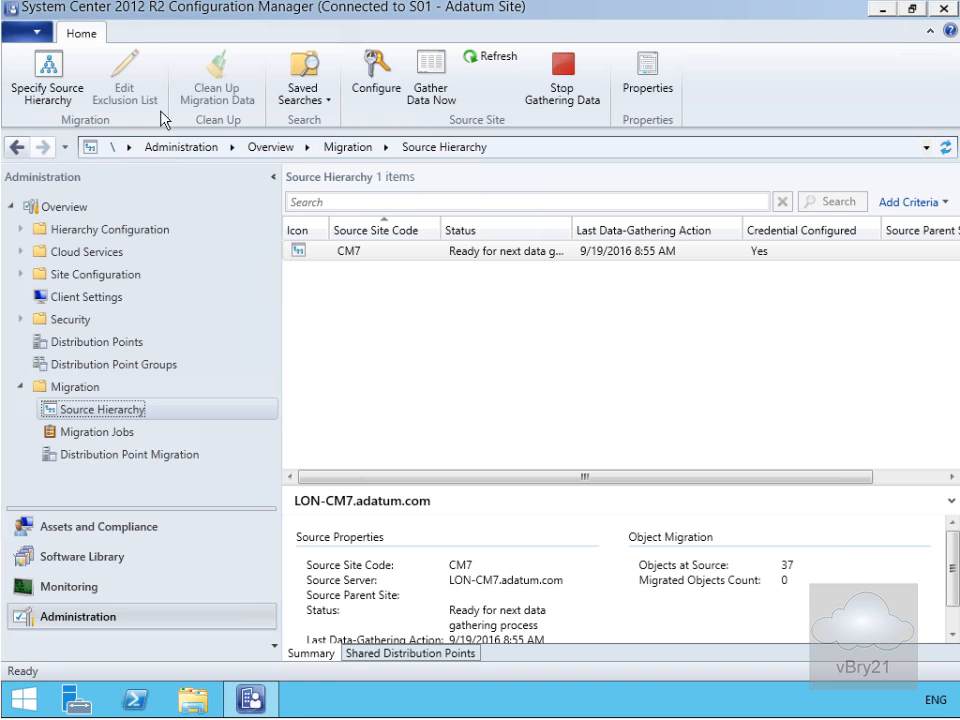
Start a Collection migration job named "Collections and associated objects" with the description "Migrate collections and associated objects"
{"action": "left_click", "coordinate": [99, 432]}
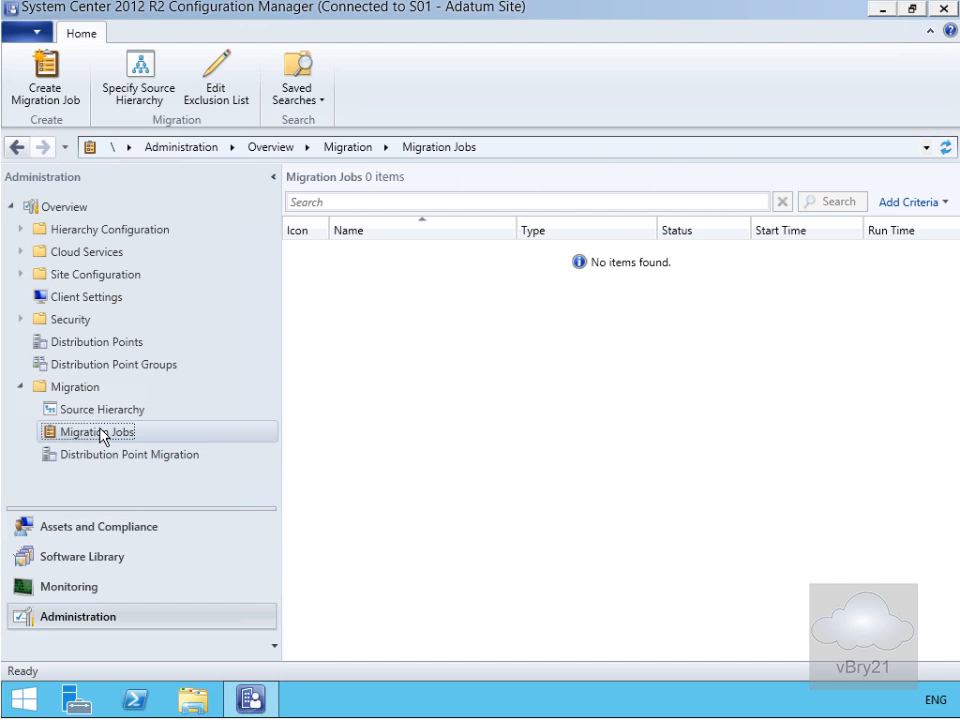
{"action": "right_click", "coordinate": [101, 430]}
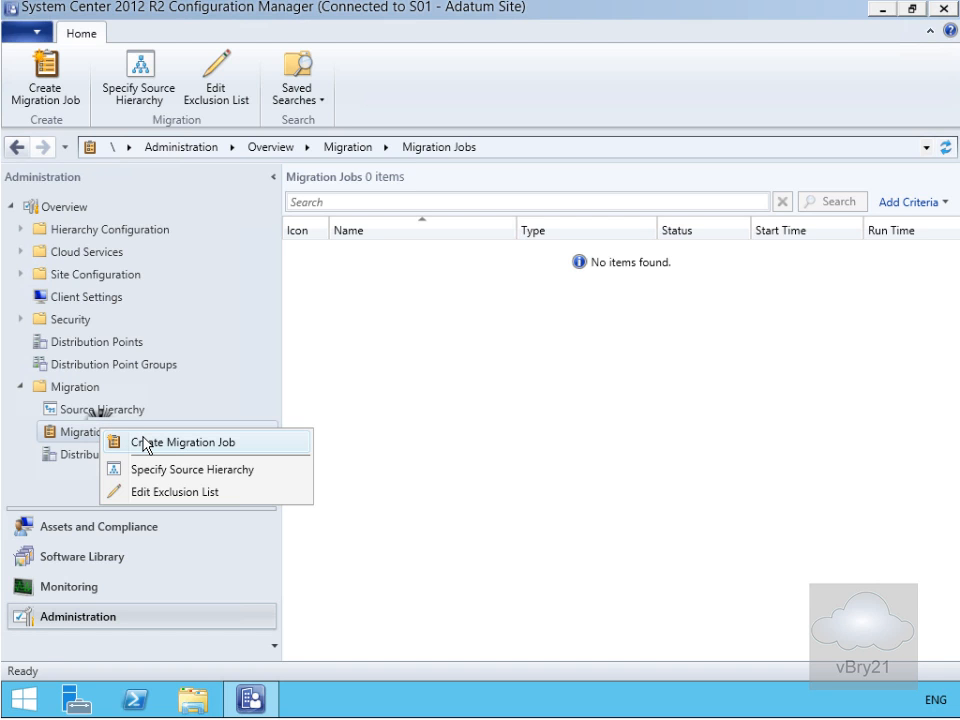
{"action": "left_click", "coordinate": [146, 444]}
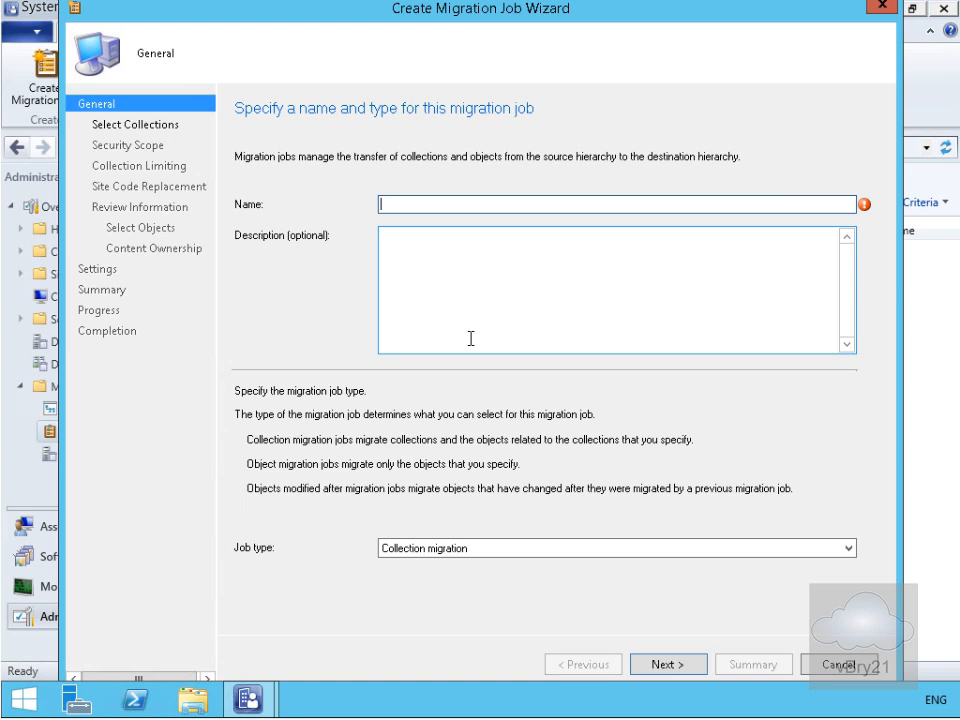
{"action": "type", "text": "Collections and associated objects"}
{"action": "key", "text": "Tab"}
{"action": "type", "text": "Migrate collections and associated objects"}
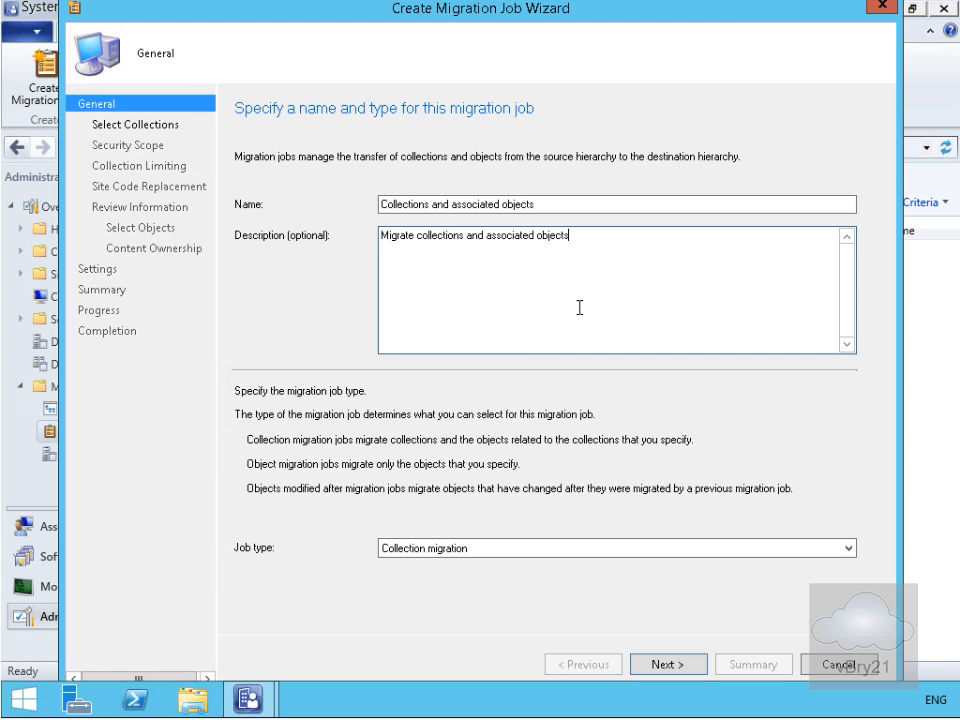
{"action": "left_click", "coordinate": [404, 548]}
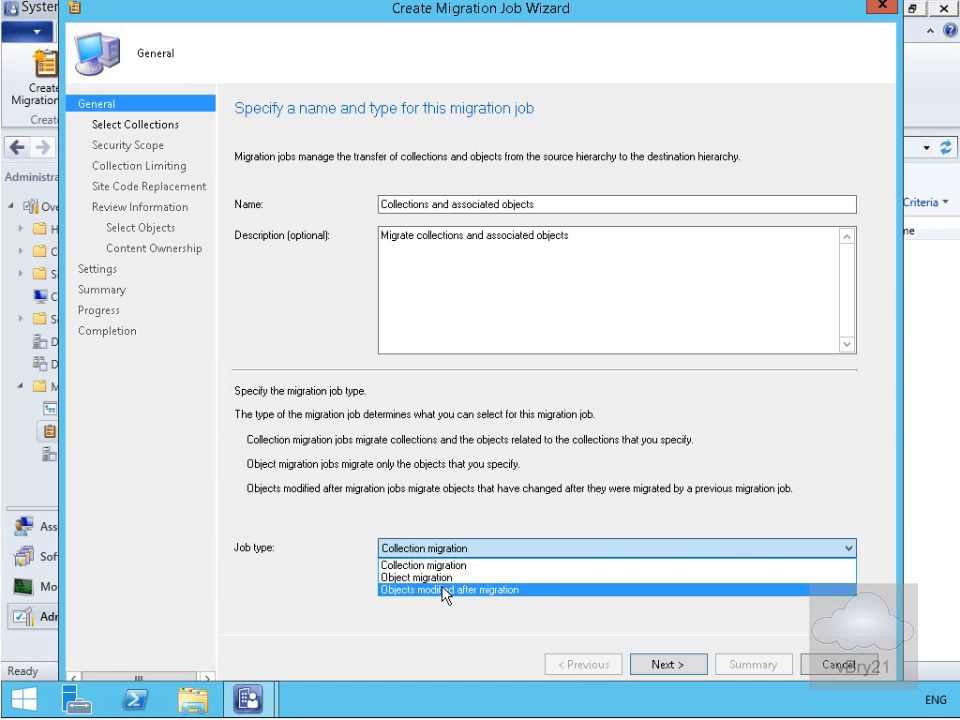
{"action": "left_click", "coordinate": [434, 566]}
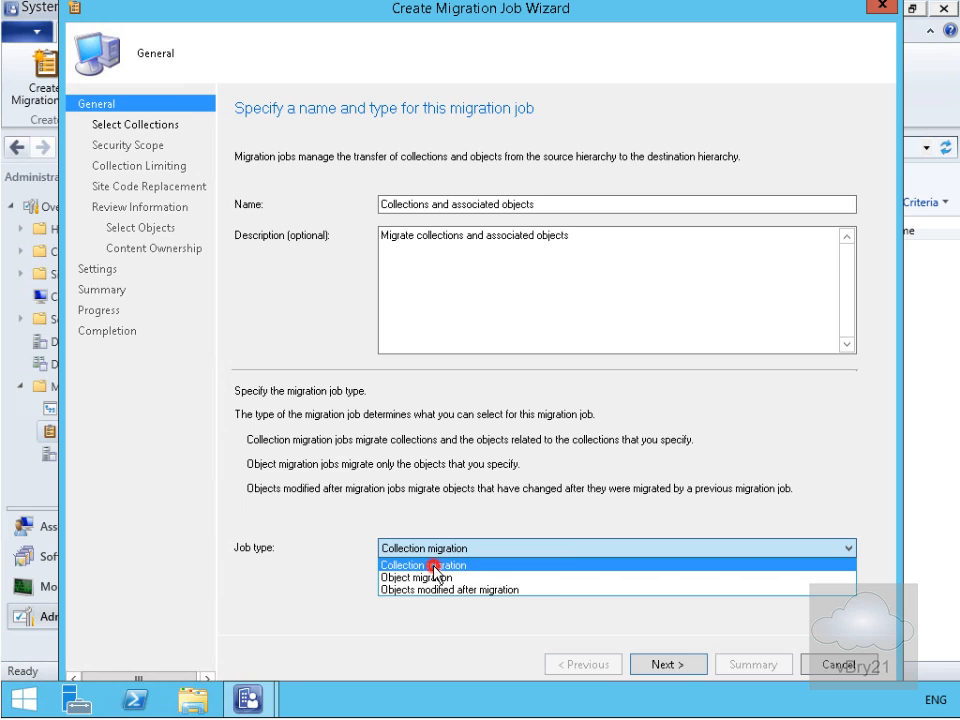
{"action": "left_click", "coordinate": [645, 664]}
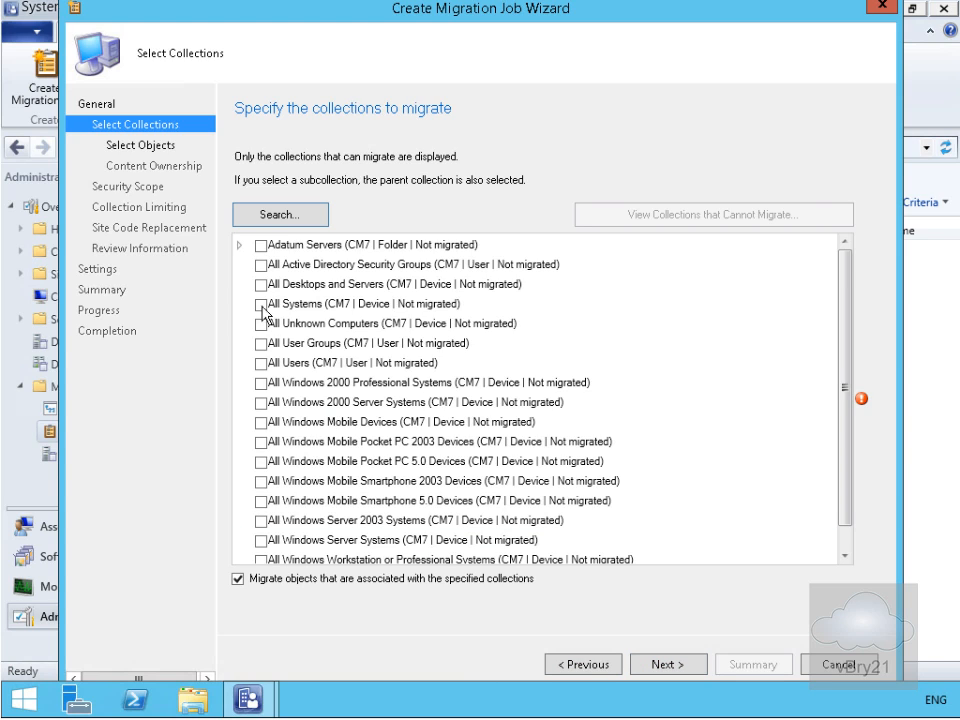
Include the Adatum Servers collection in the job, excluding the KB977384 deployment and the KB977384 Advanced Client Hotfix package from its objects
{"action": "left_click", "coordinate": [261, 245]}
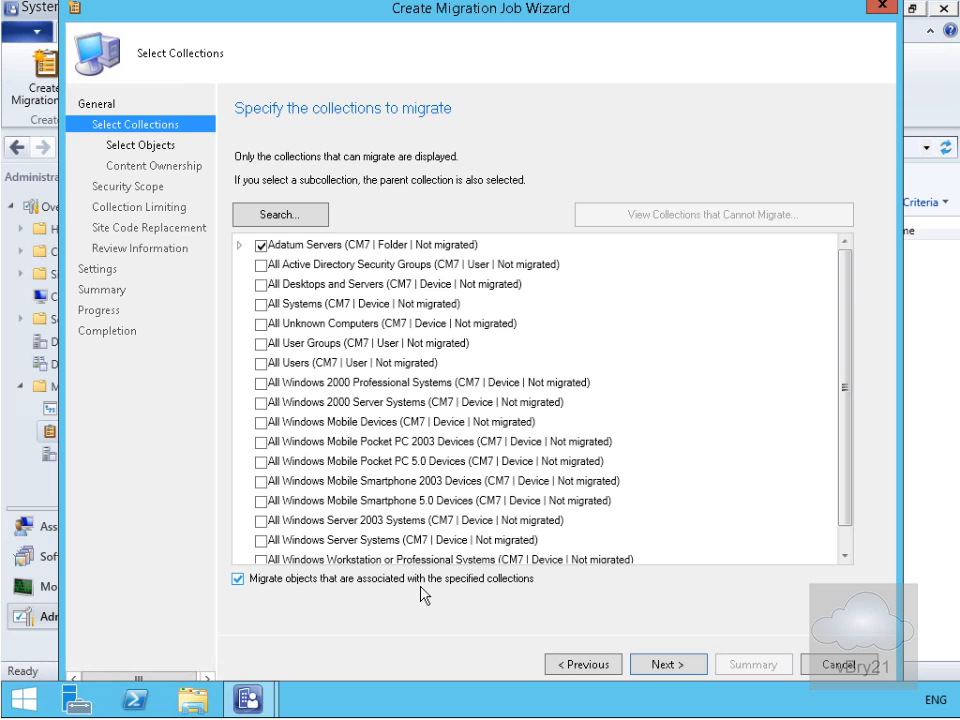
{"action": "left_click", "coordinate": [651, 664]}
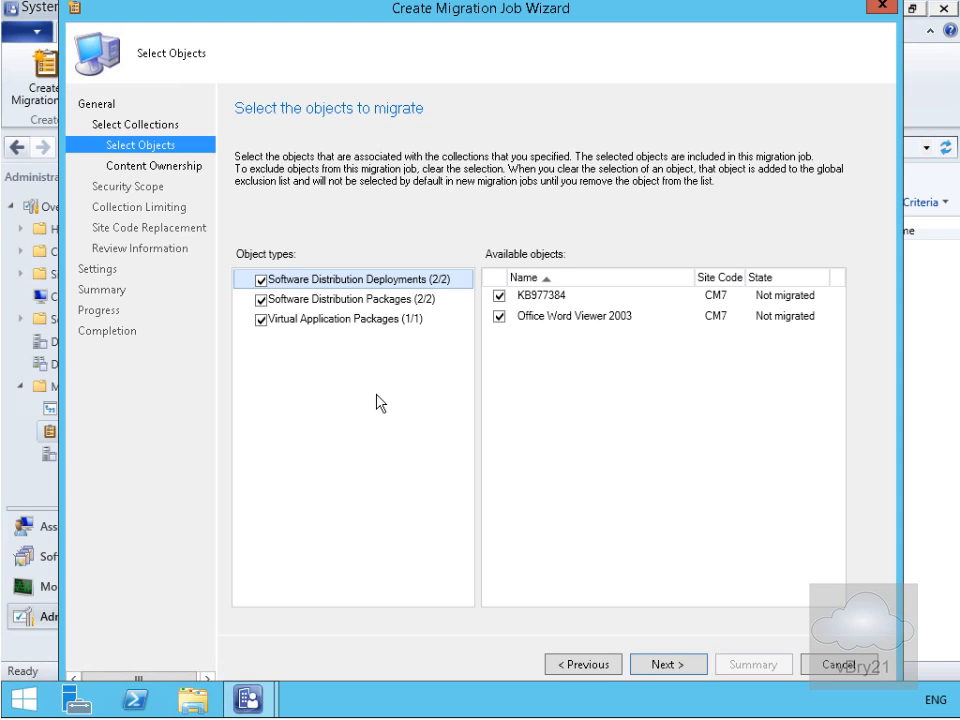
{"action": "left_click", "coordinate": [498, 297]}
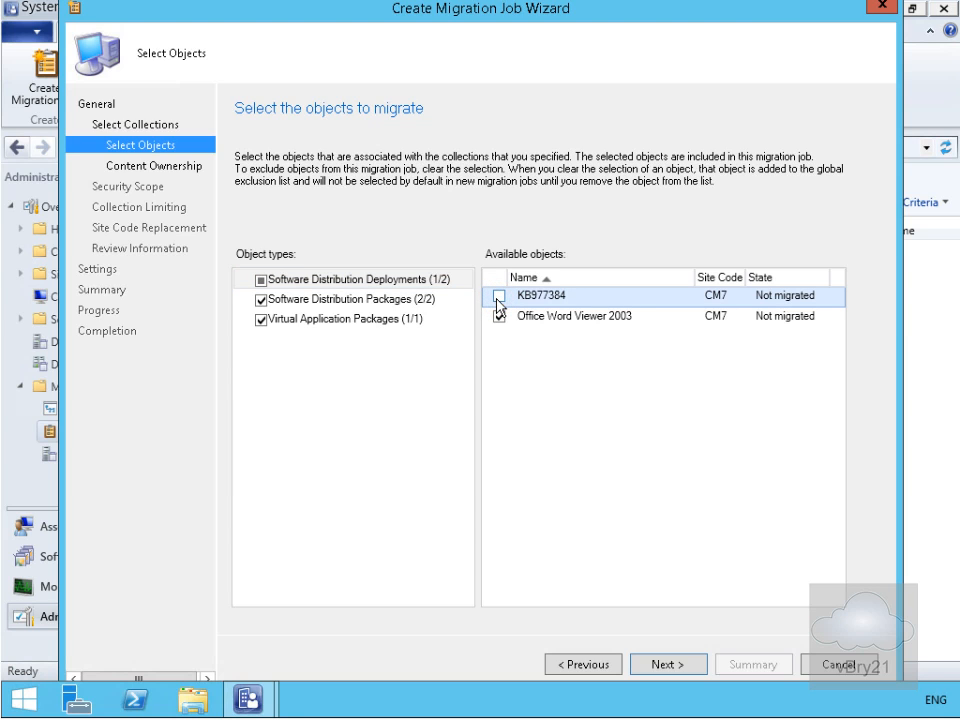
{"action": "left_click", "coordinate": [314, 301]}
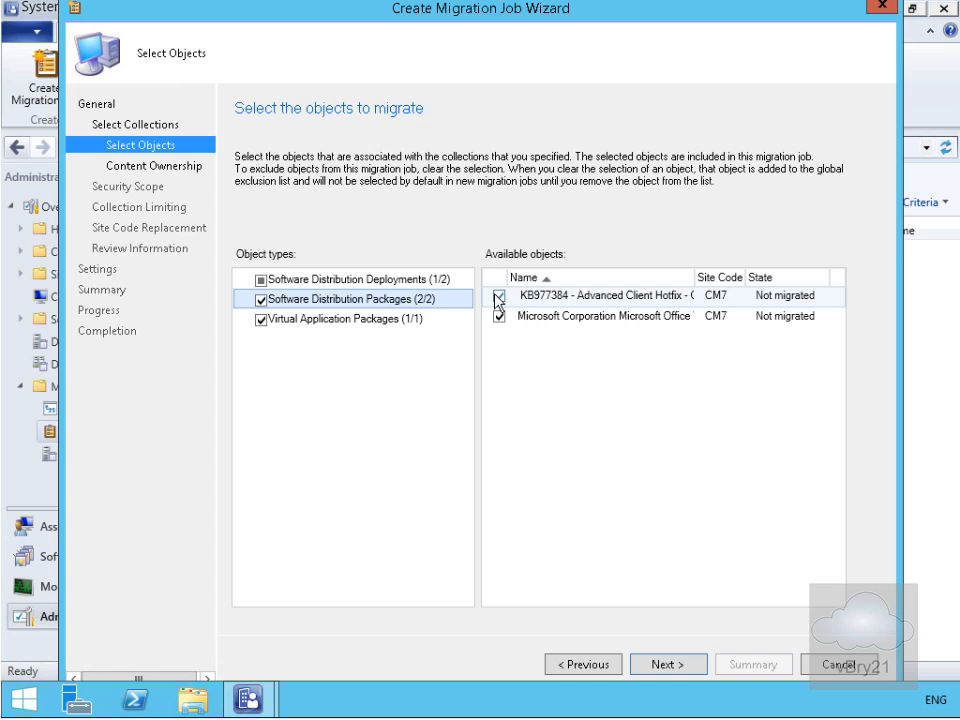
{"action": "left_click", "coordinate": [498, 297]}
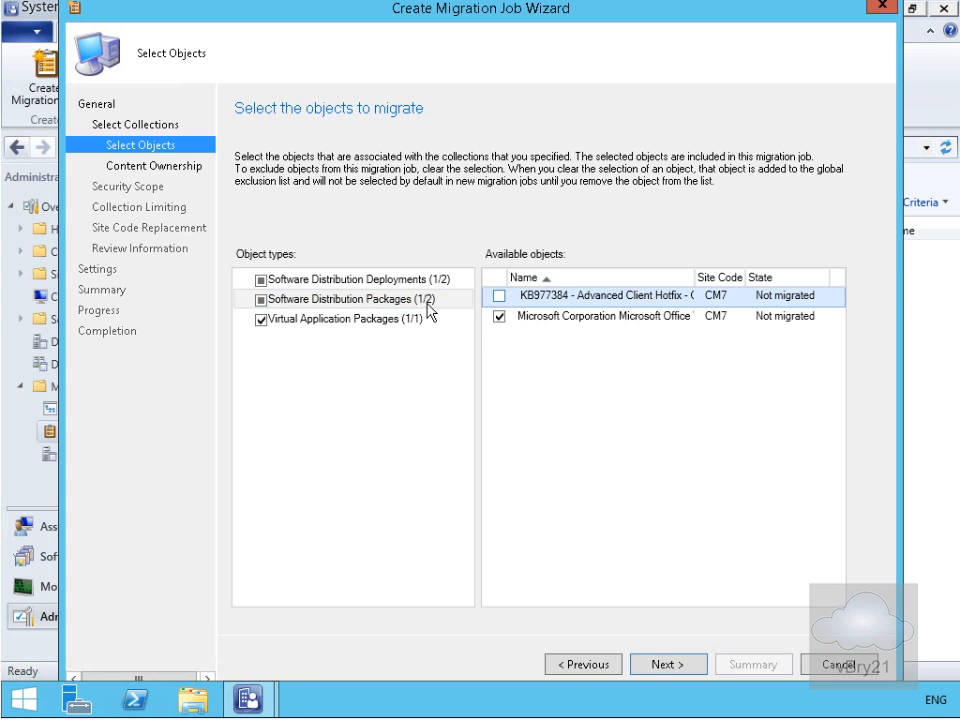
{"action": "left_click", "coordinate": [386, 322]}
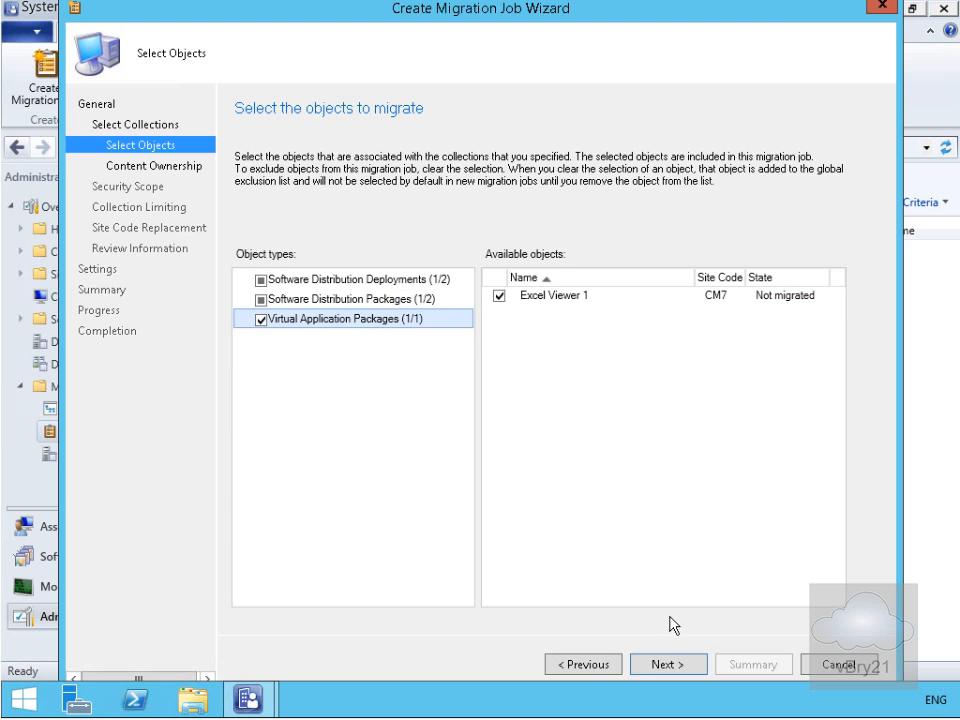
{"action": "left_click", "coordinate": [668, 665]}
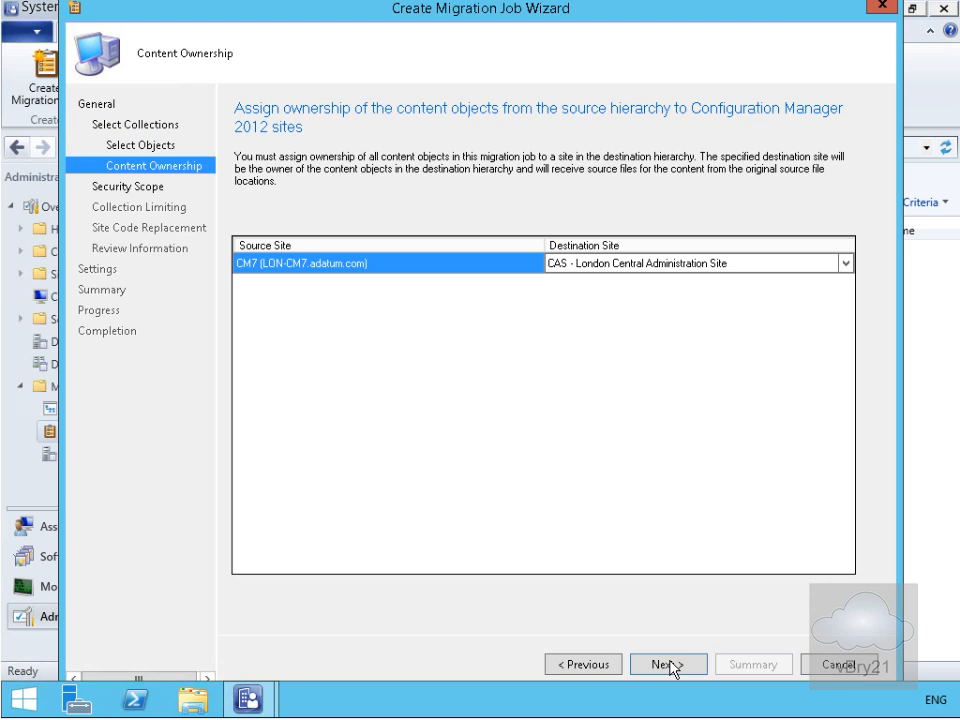
Assign content ownership for source site CM7 to S01 - Adatum Site and apply the Default security scope
{"action": "left_click", "coordinate": [847, 262]}
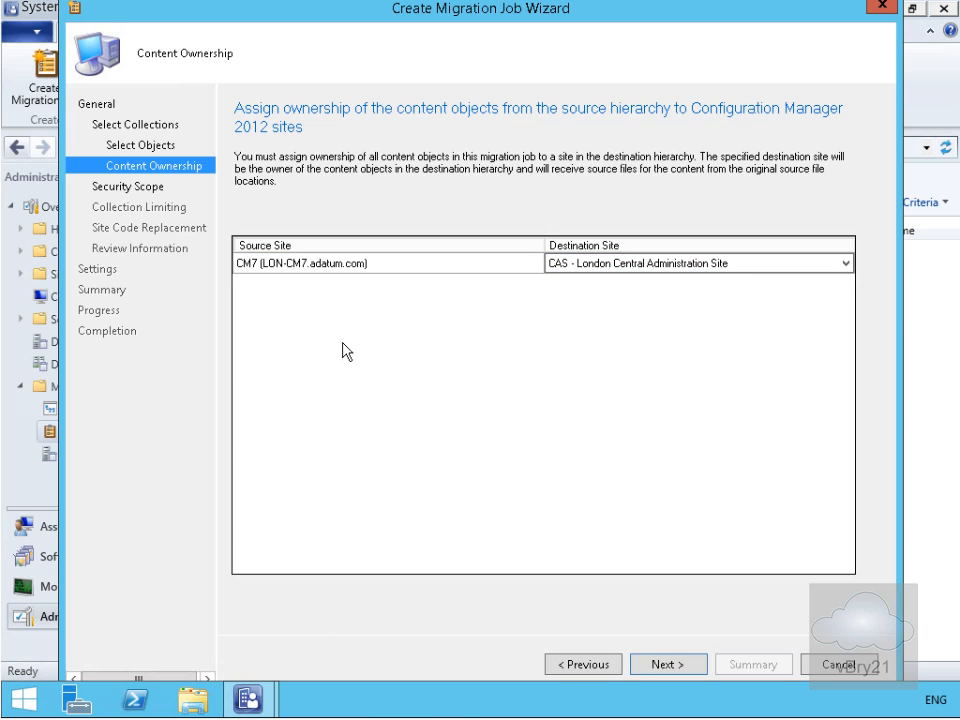
{"action": "left_click", "coordinate": [847, 264]}
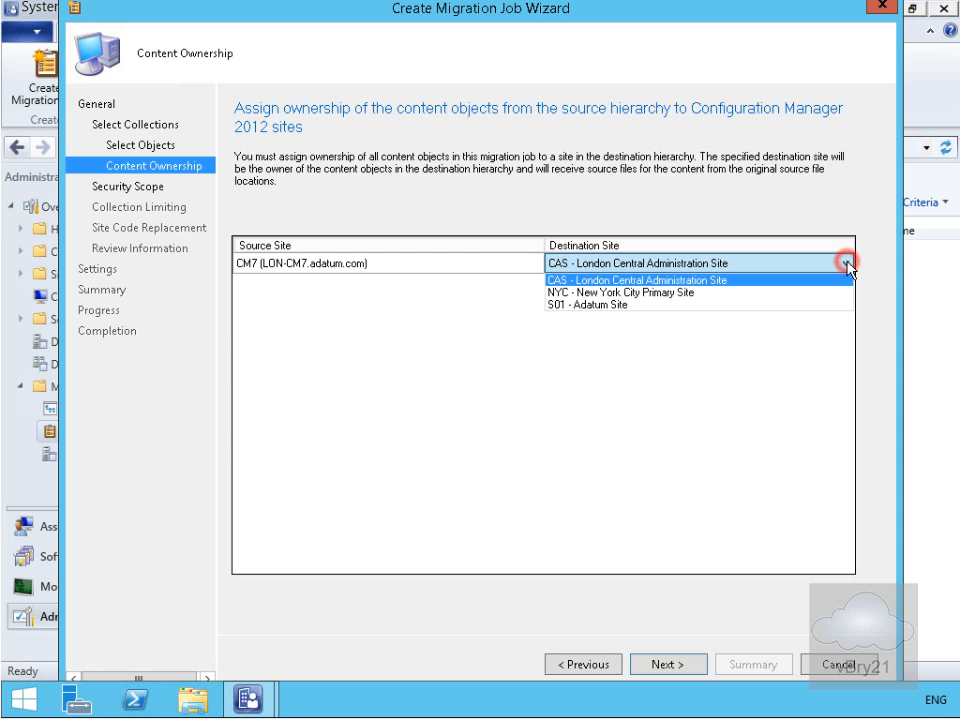
{"action": "left_click", "coordinate": [742, 306]}
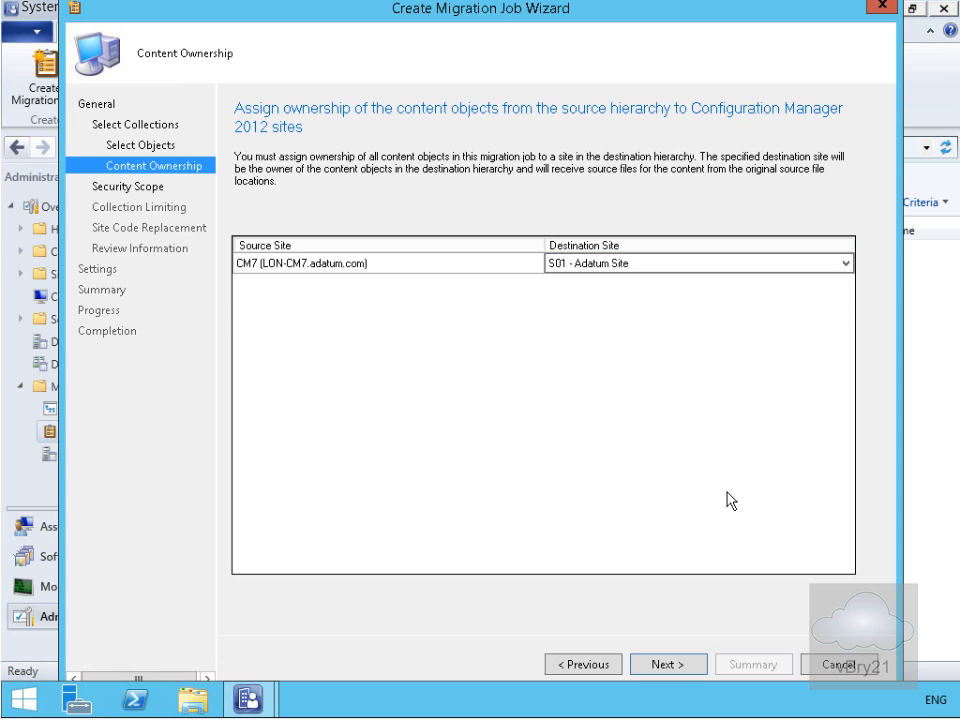
{"action": "left_click", "coordinate": [686, 665]}
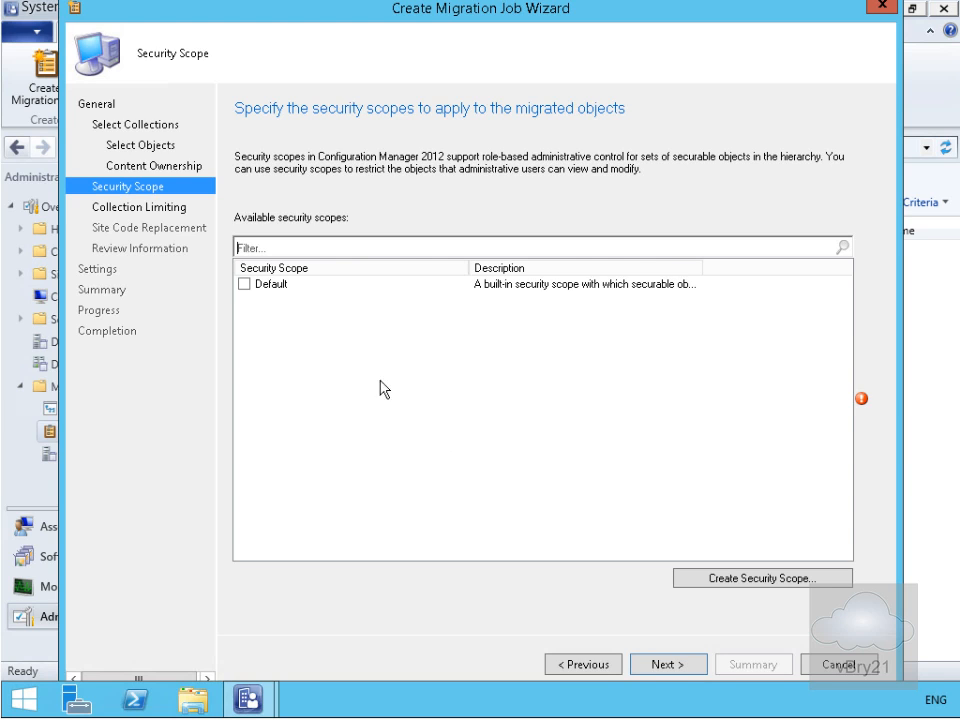
{"action": "left_click", "coordinate": [245, 285]}
{"action": "left_click", "coordinate": [679, 661]}
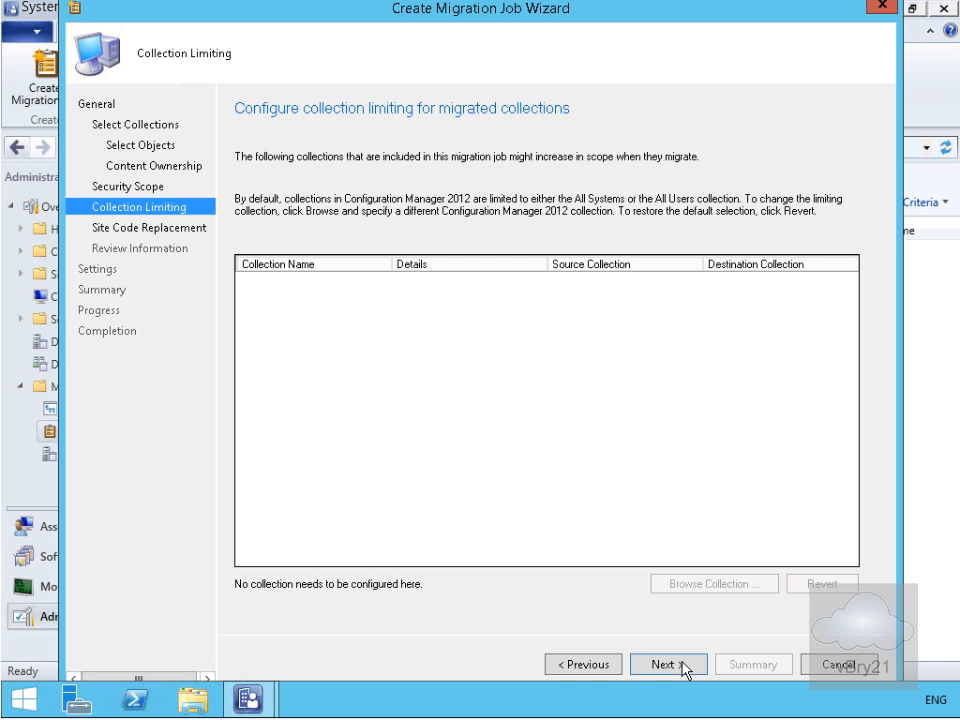
Create the collection migration job, keeping the run-now schedule and the default conflict resolution, and close the wizard
{"action": "left_click", "coordinate": [684, 666]}
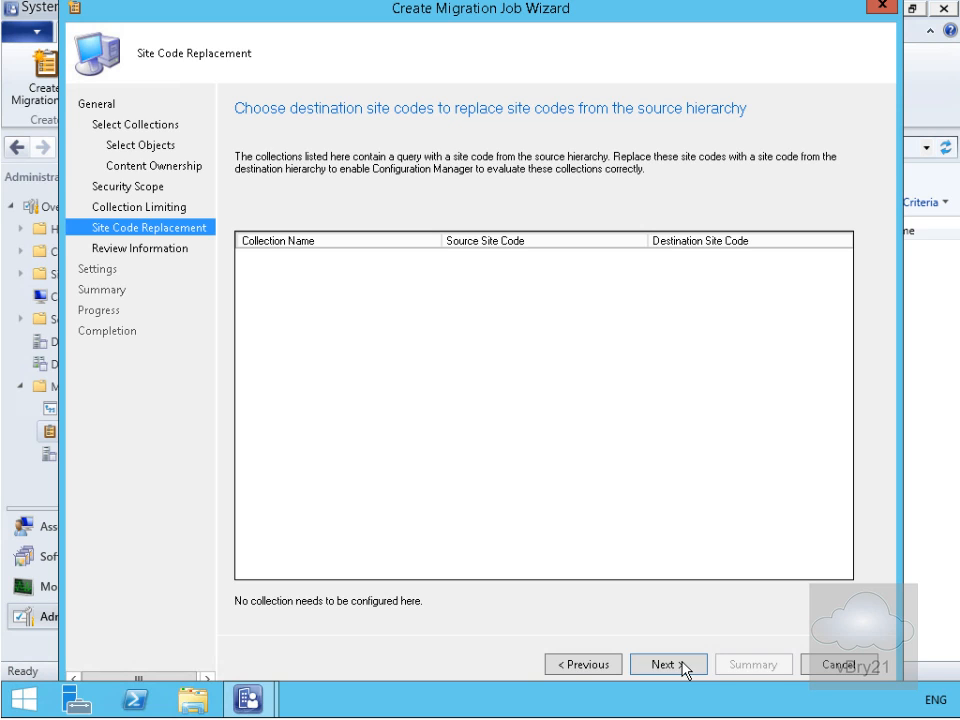
{"action": "left_click", "coordinate": [684, 666]}
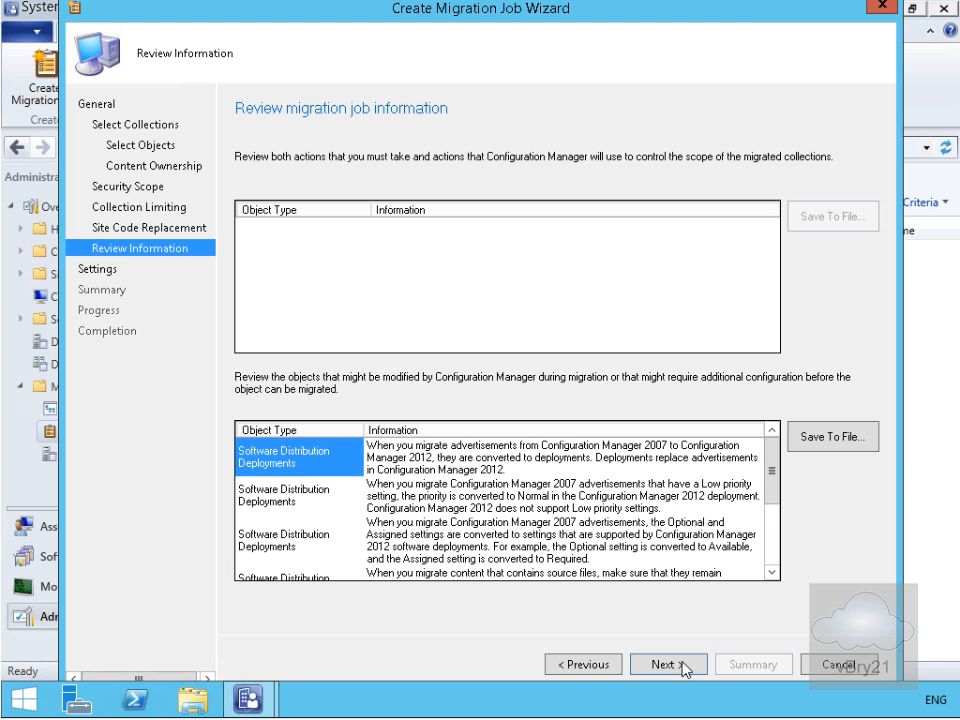
{"action": "left_click", "coordinate": [684, 666]}
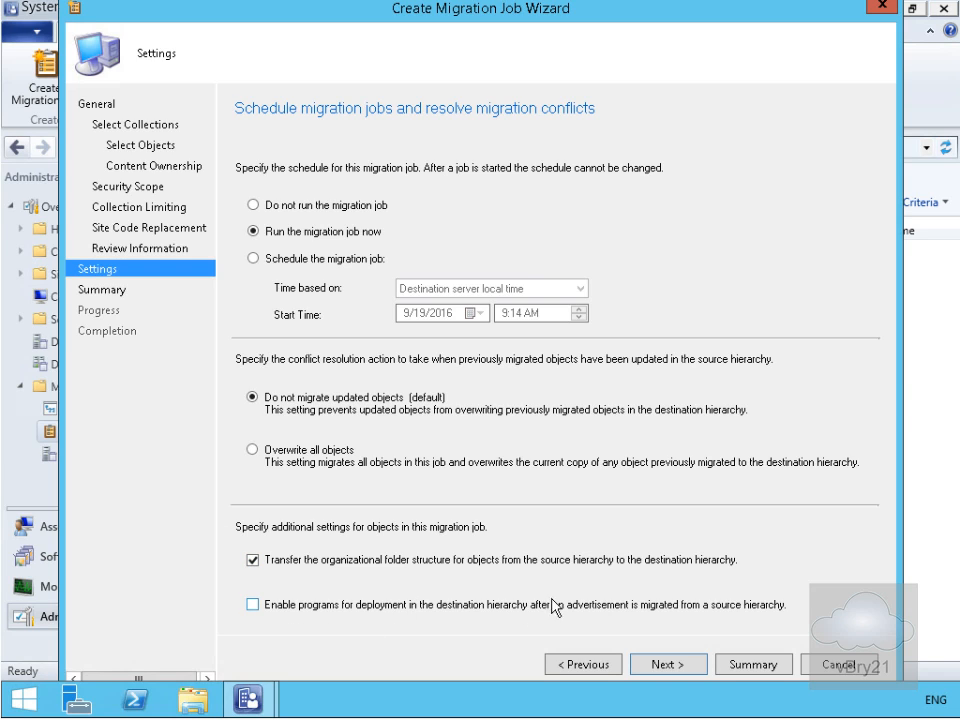
{"action": "left_click", "coordinate": [686, 664]}
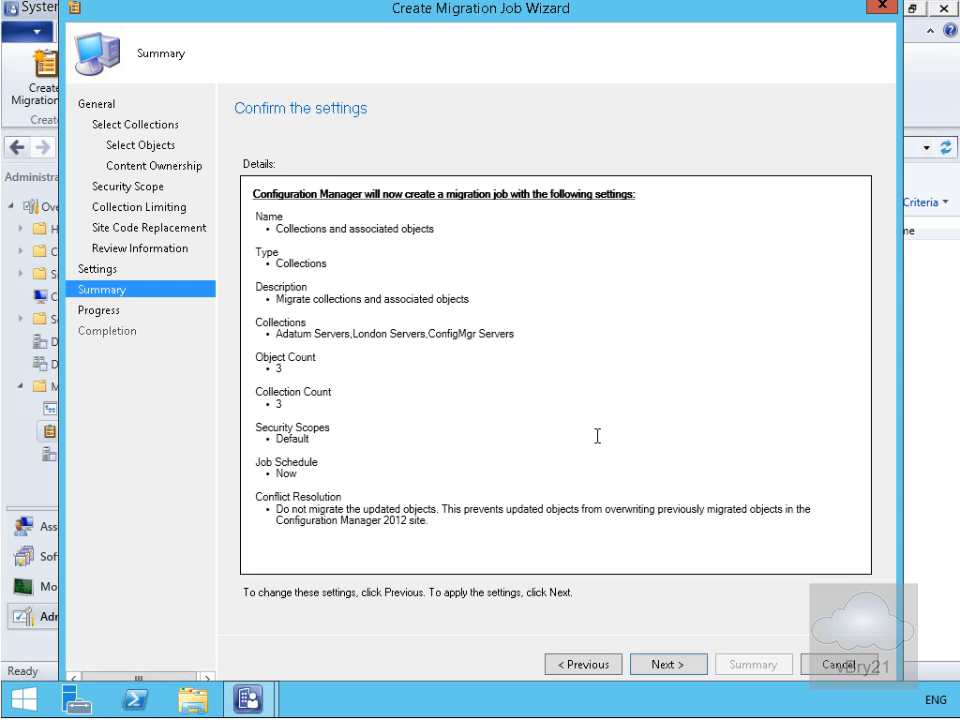
{"action": "left_click", "coordinate": [670, 665]}
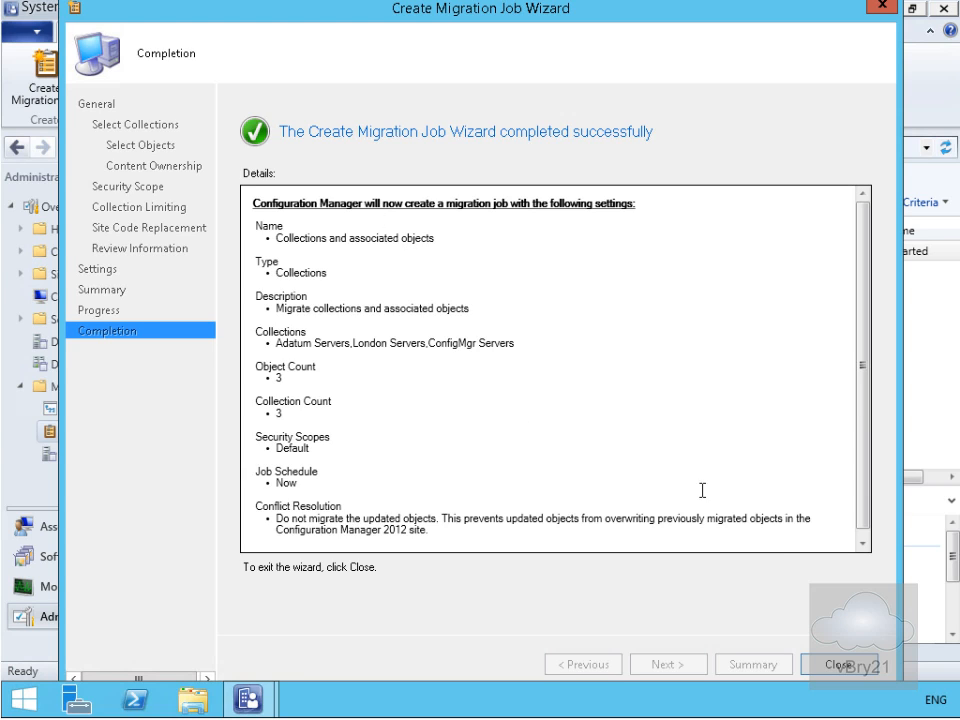
{"action": "left_click", "coordinate": [833, 667]}
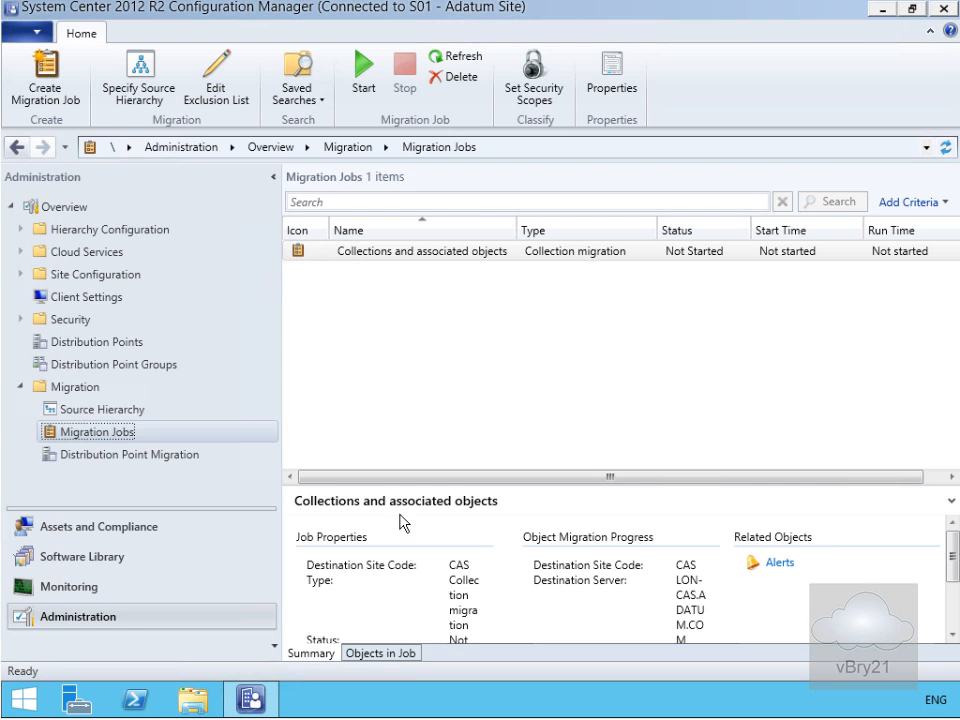
Start an Object migration job named "Migrate Objects by Type" with the description "Migration of specfic objects"
{"action": "right_click", "coordinate": [169, 437]}
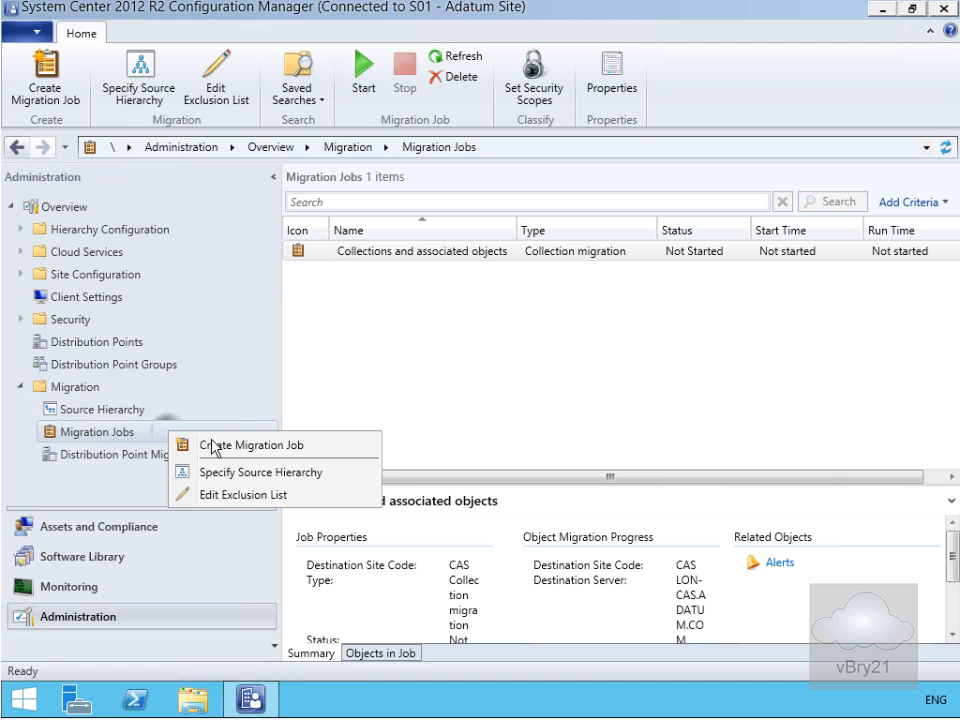
{"action": "left_click", "coordinate": [214, 445]}
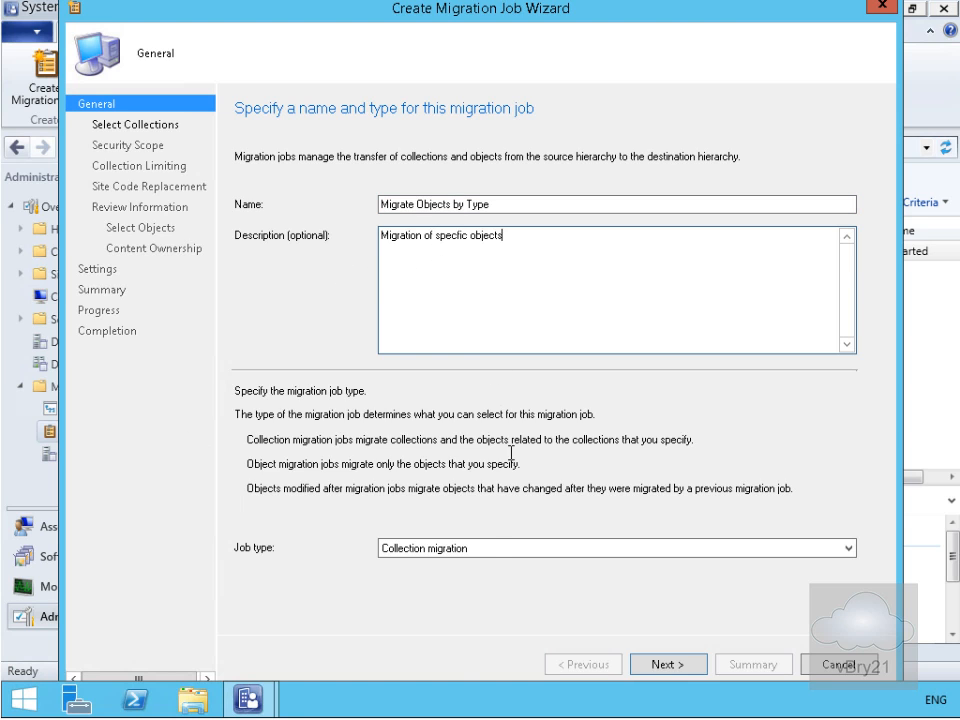
{"action": "left_click", "coordinate": [486, 550]}
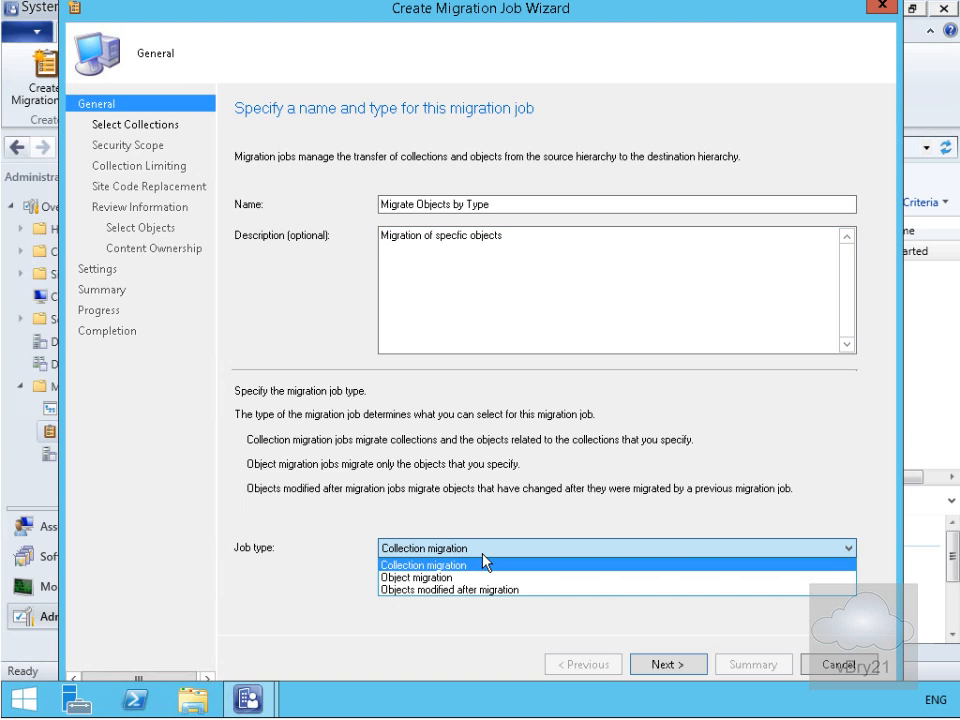
{"action": "left_click", "coordinate": [481, 578]}
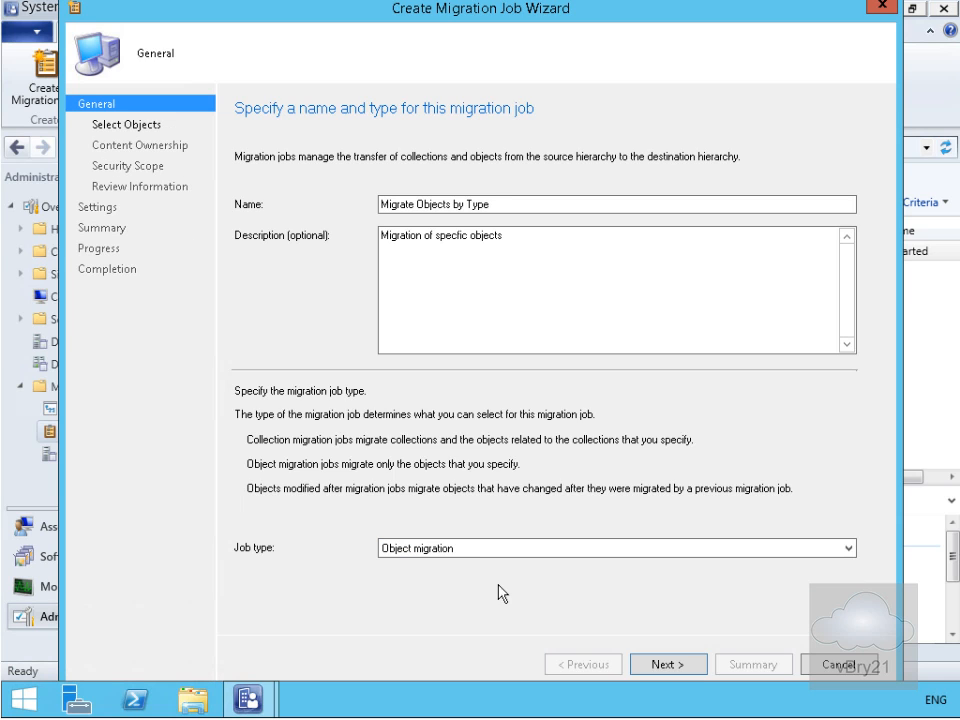
{"action": "left_click", "coordinate": [664, 666]}
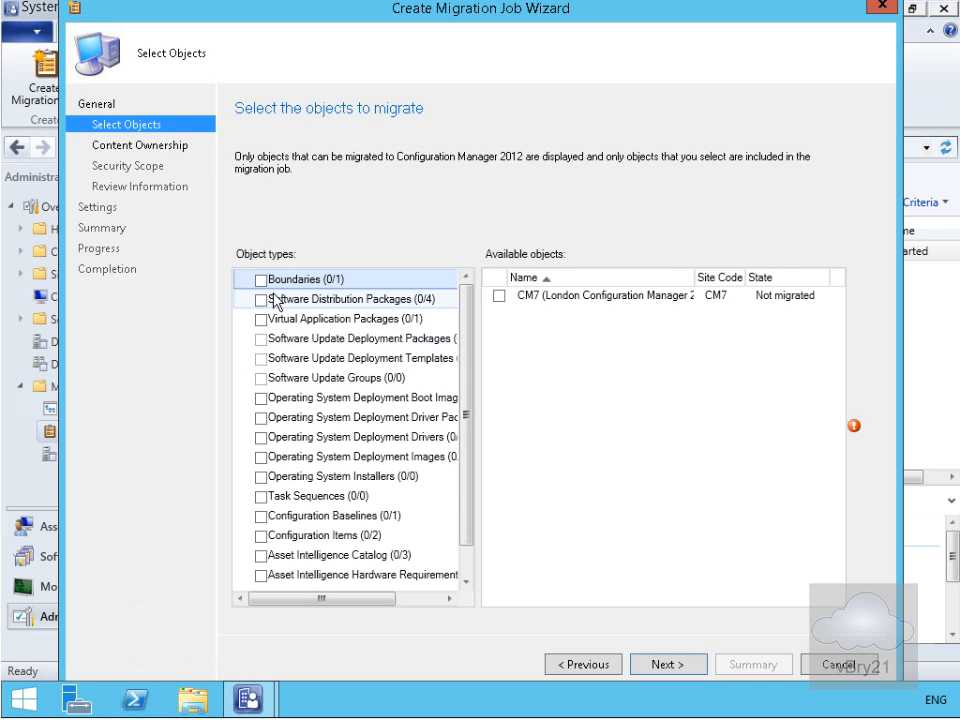
Include Boundaries, Configuration Baselines with their required configuration items, and the Asset Intelligence Catalog in the object migration job
{"action": "left_click", "coordinate": [263, 281]}
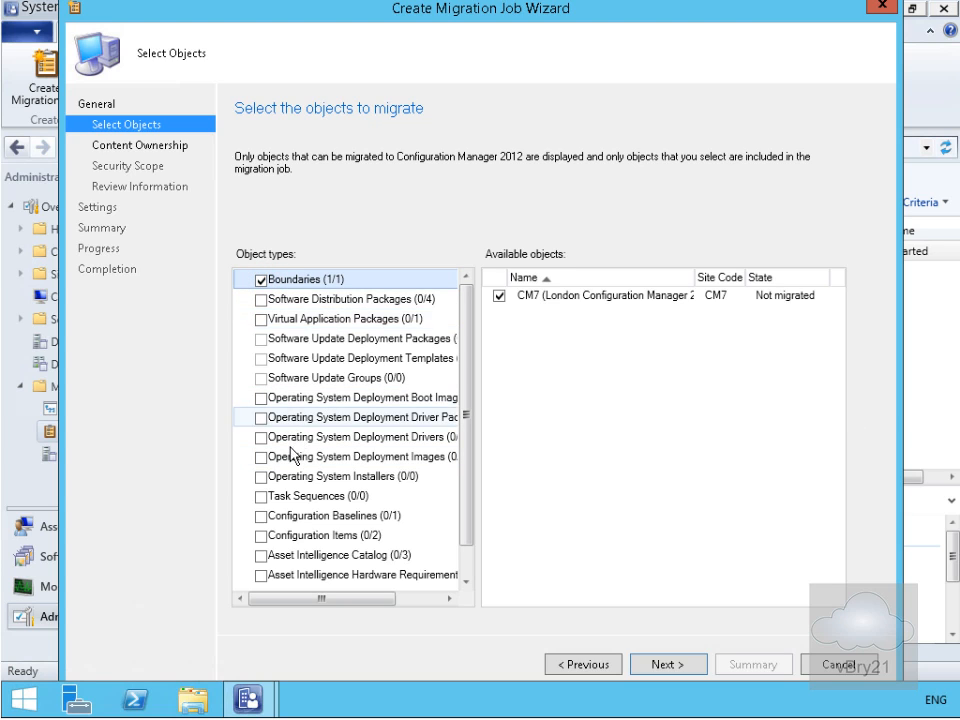
{"action": "left_click", "coordinate": [262, 519]}
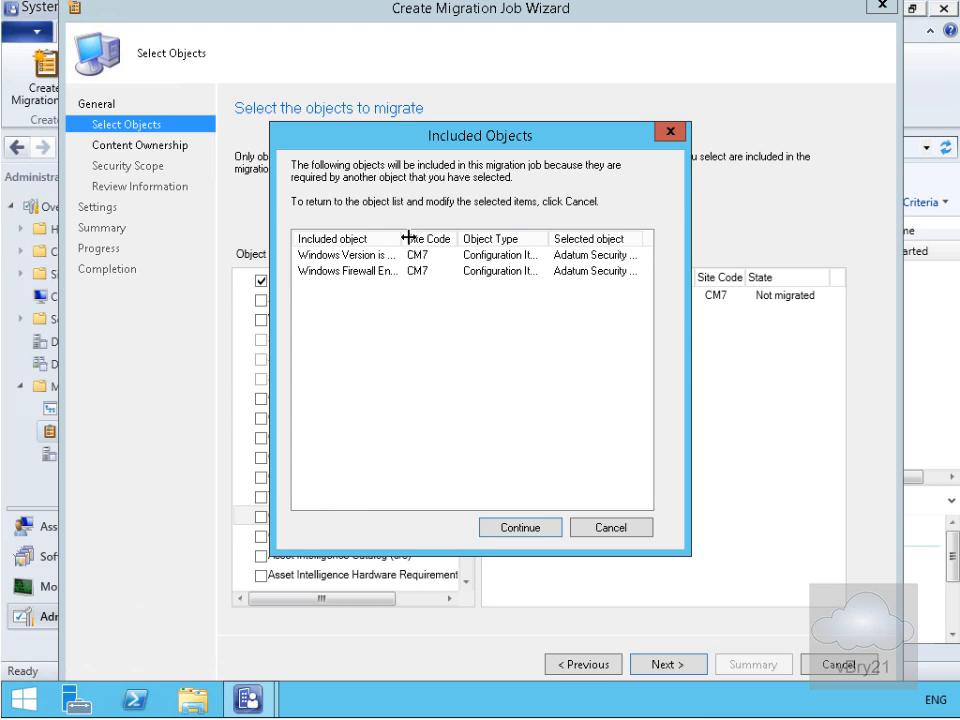
{"action": "left_click", "coordinate": [545, 528]}
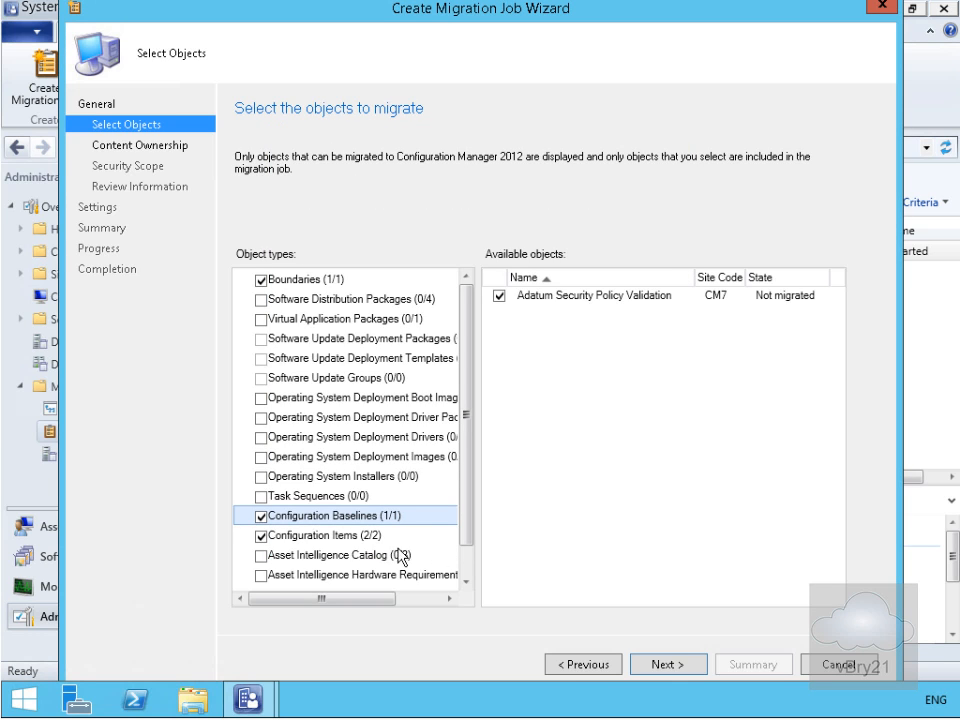
{"action": "left_click", "coordinate": [260, 556]}
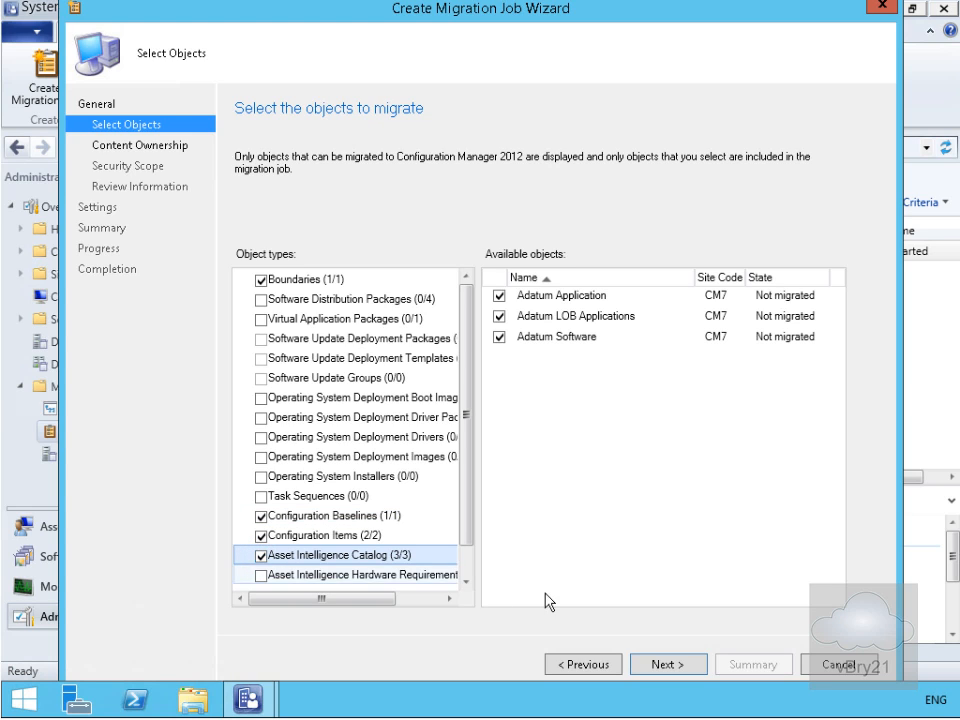
{"action": "left_click", "coordinate": [657, 667]}
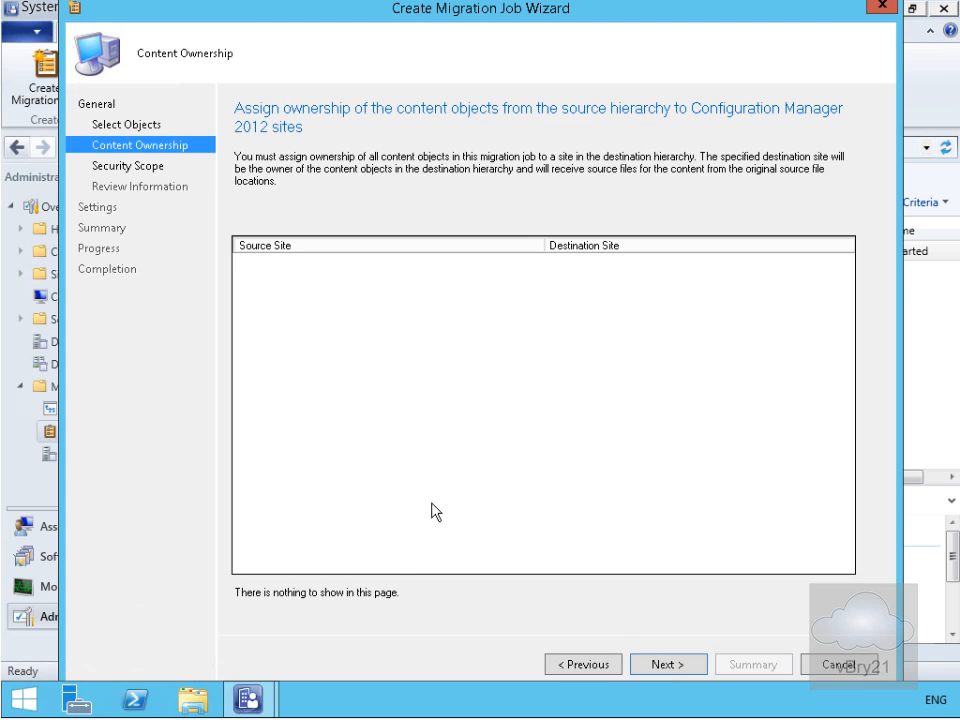
Apply the Default security scope and create the object migration job with the run-now schedule and default conflict resolution
{"action": "left_click", "coordinate": [646, 665]}
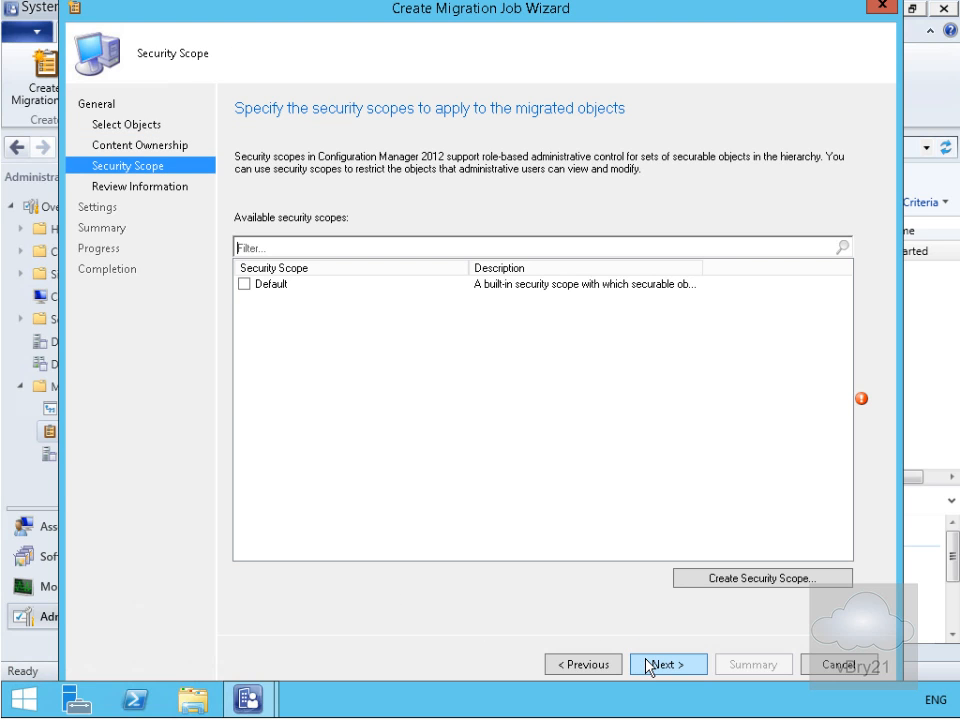
{"action": "left_click", "coordinate": [243, 285]}
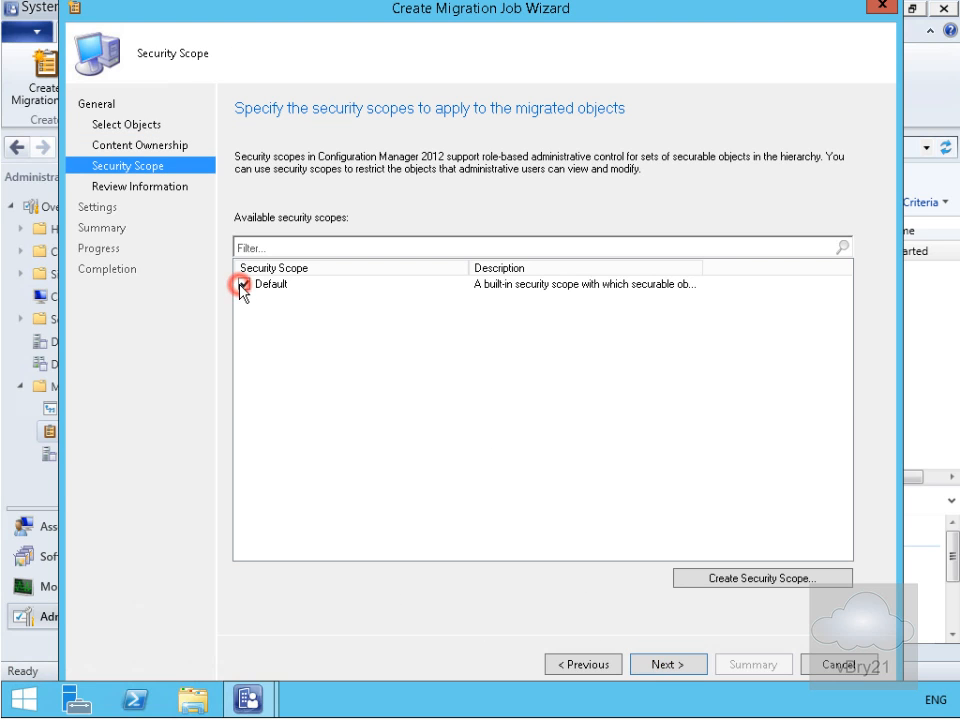
{"action": "left_click", "coordinate": [668, 665]}
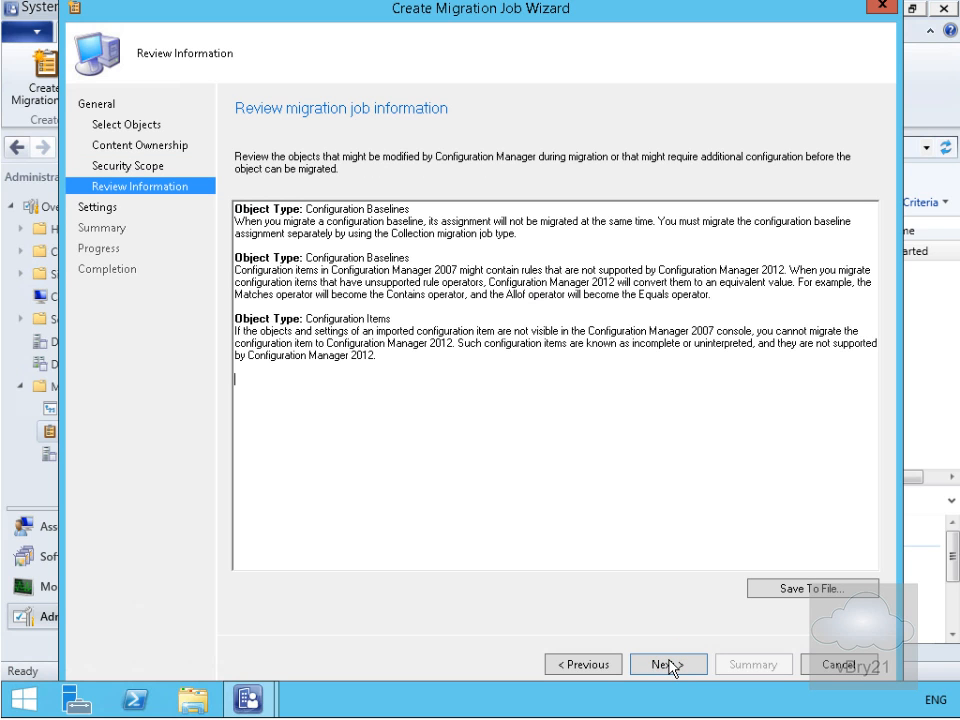
{"action": "left_click", "coordinate": [668, 665]}
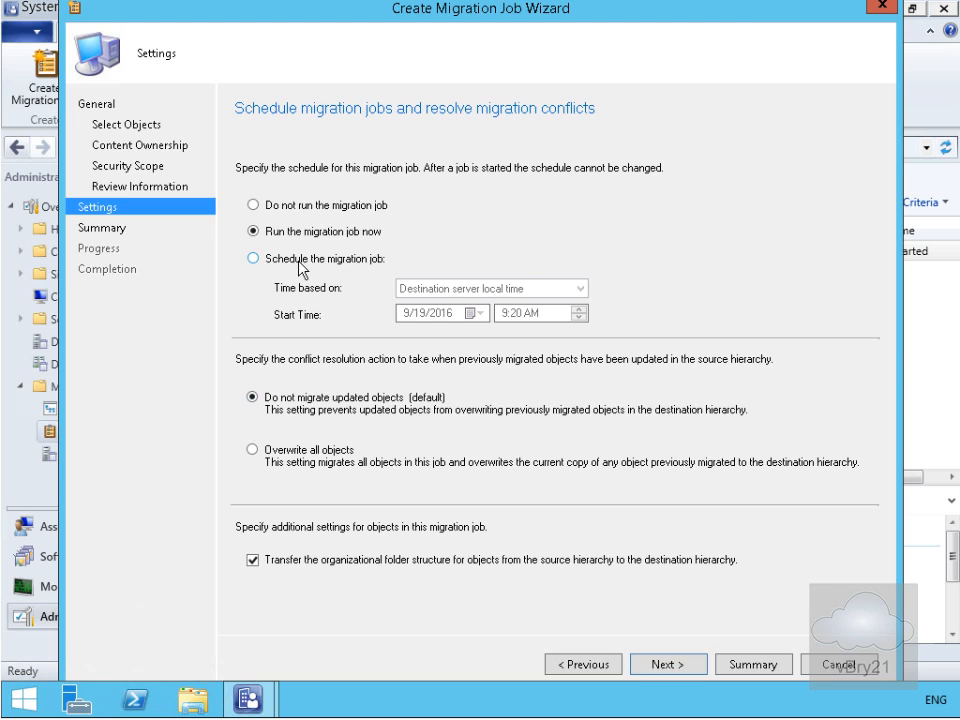
{"action": "left_click", "coordinate": [678, 668]}
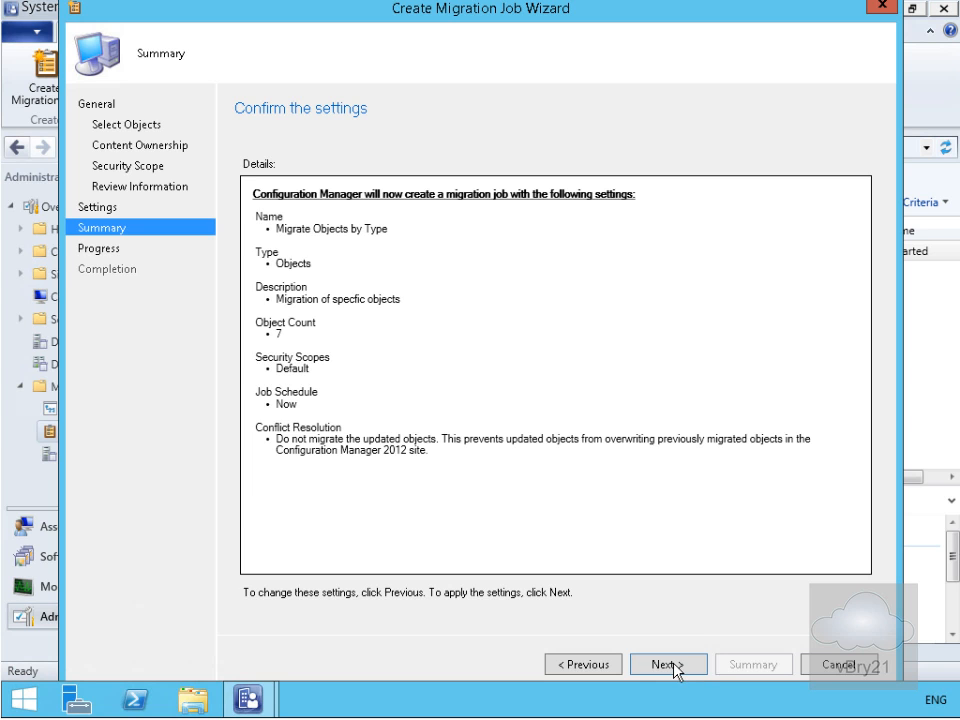
{"action": "left_click", "coordinate": [672, 666]}
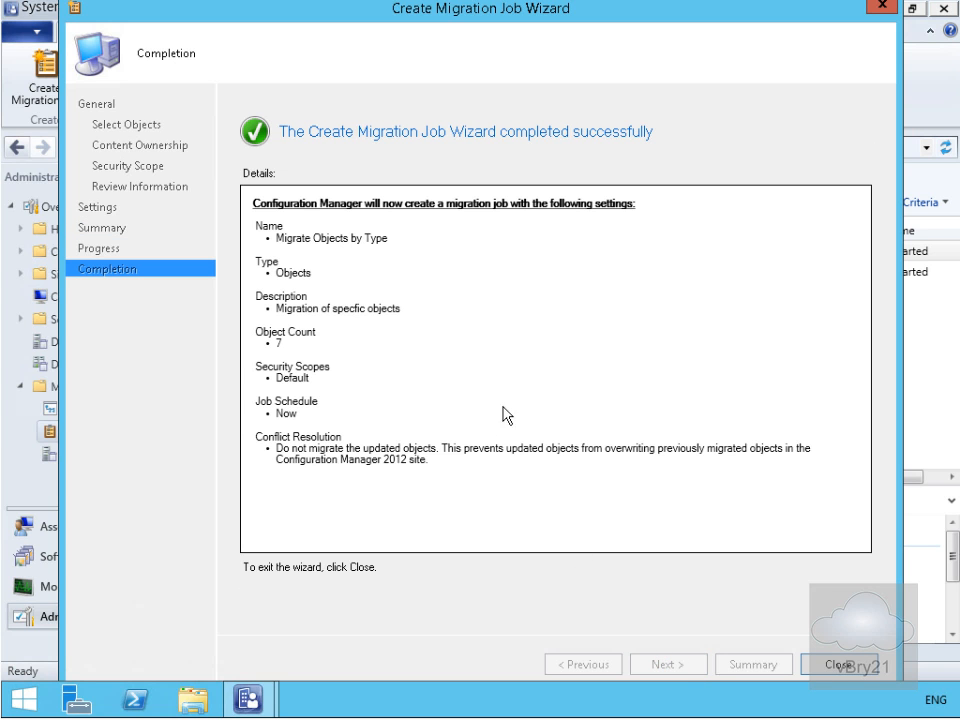
{"action": "left_click", "coordinate": [828, 664]}
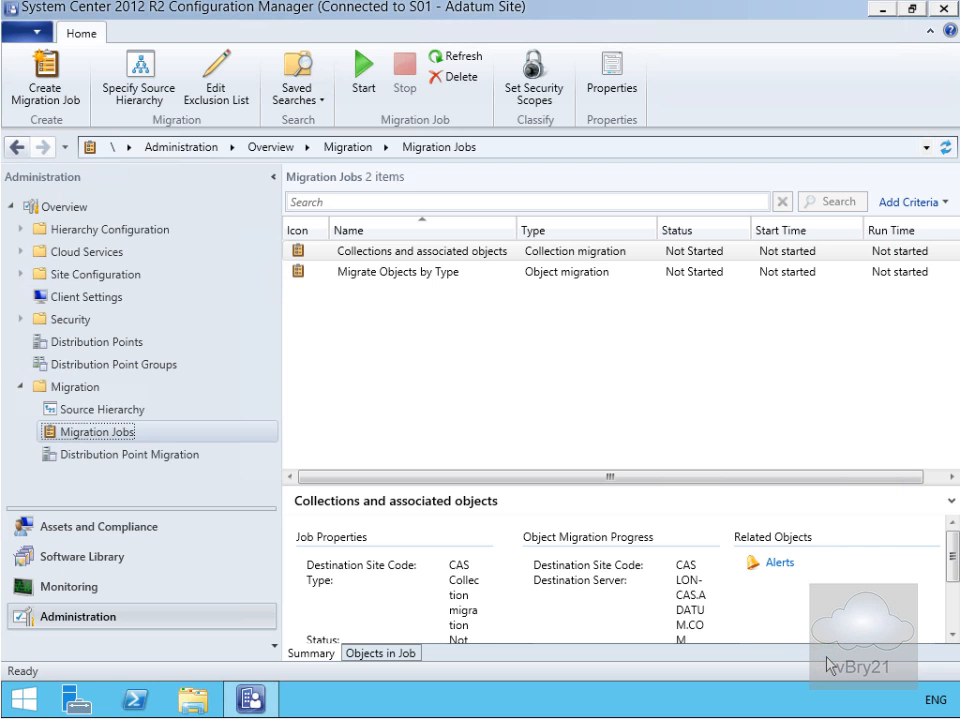